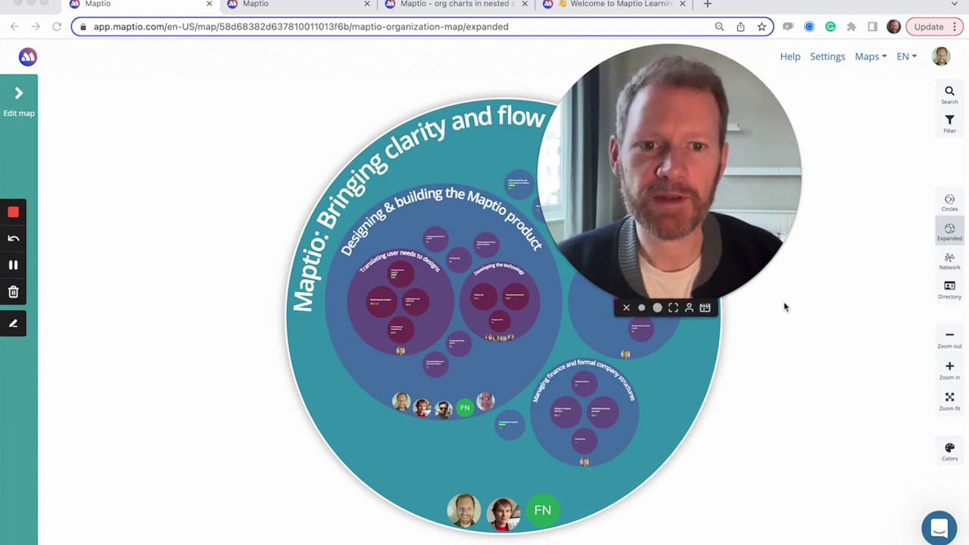
pyautogui.click(641, 308)
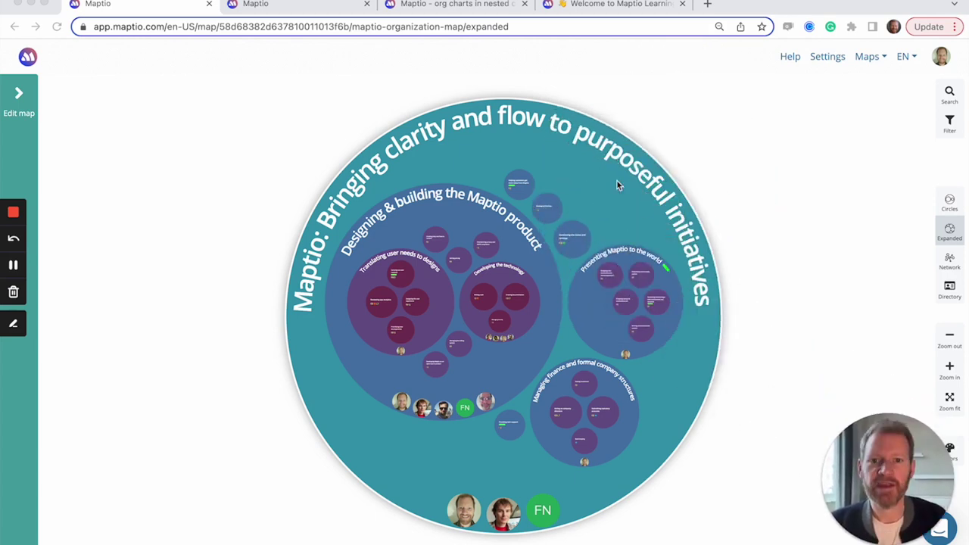
pyautogui.click(580, 155)
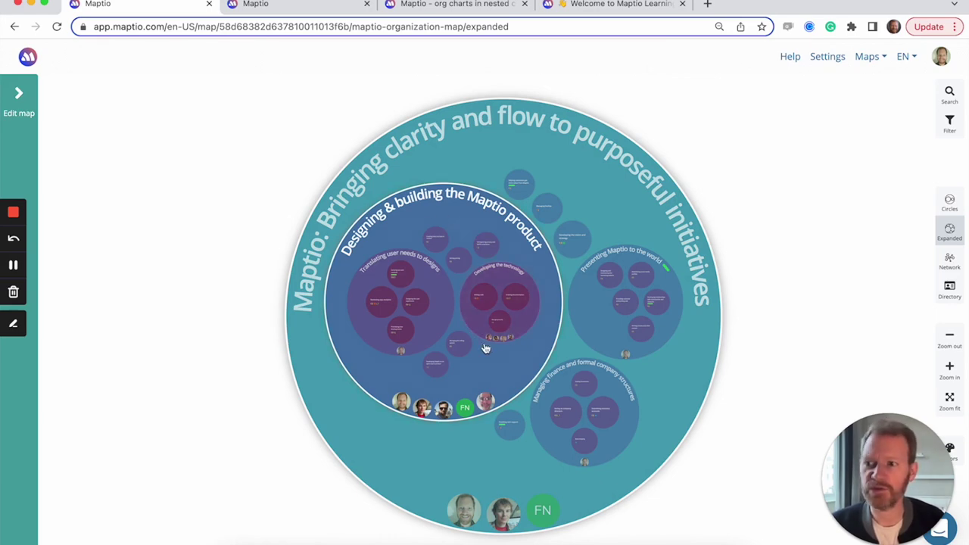
# Add the existing role "Artist in residence" as a role vacancy to the circle "Designing & building the Maptio product"
pyautogui.click(499, 365)
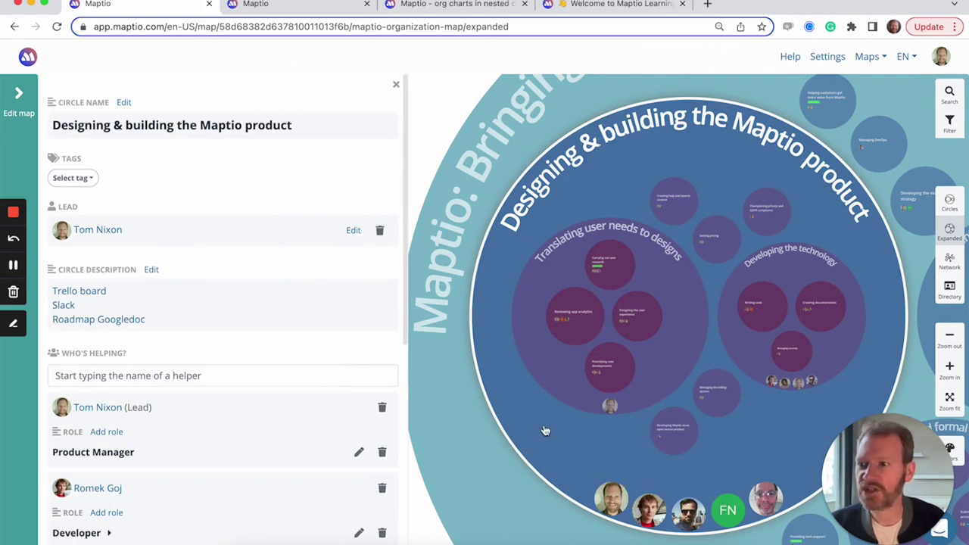
pyautogui.scroll(-5, 107, 288)
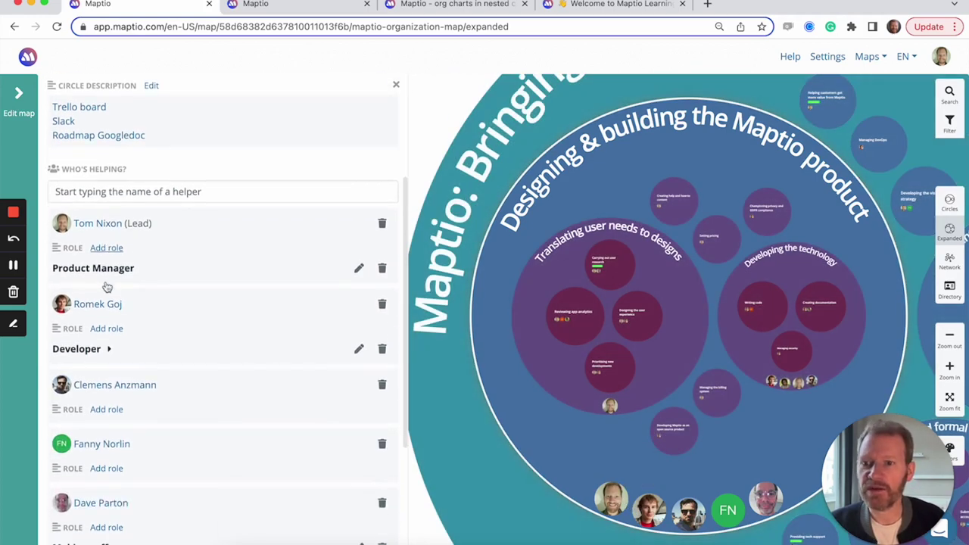
pyautogui.scroll(-5, 219, 330)
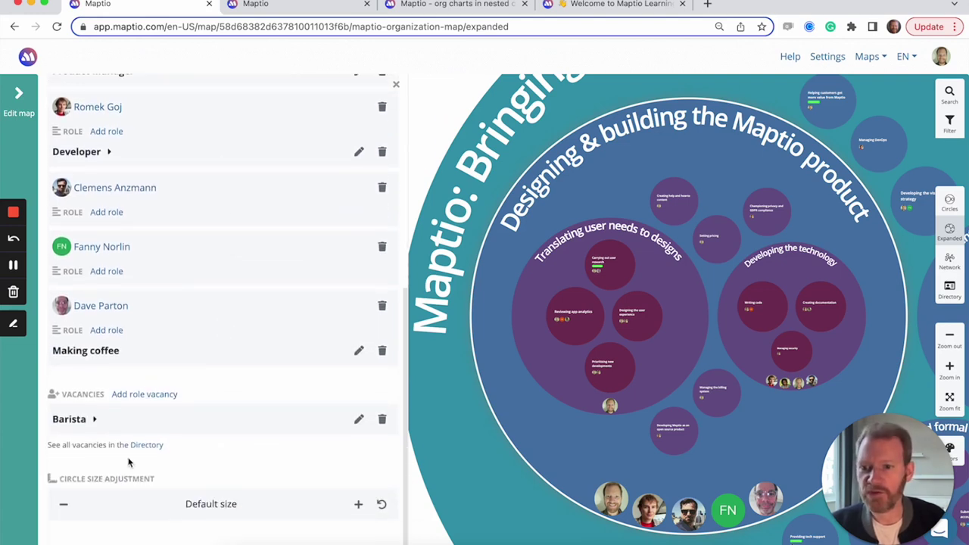
pyautogui.click(141, 395)
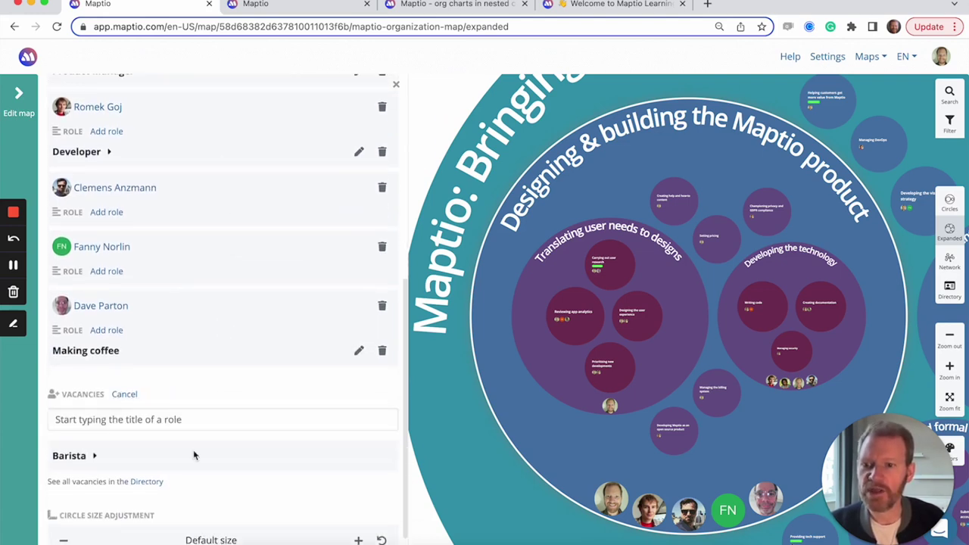
pyautogui.scroll(-1, 192, 449)
pyautogui.click(161, 382)
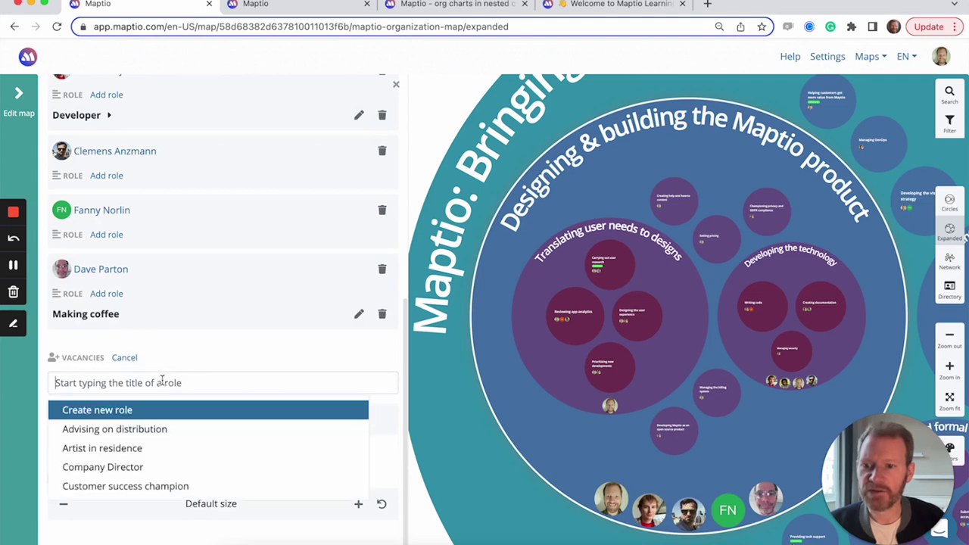
pyautogui.click(127, 451)
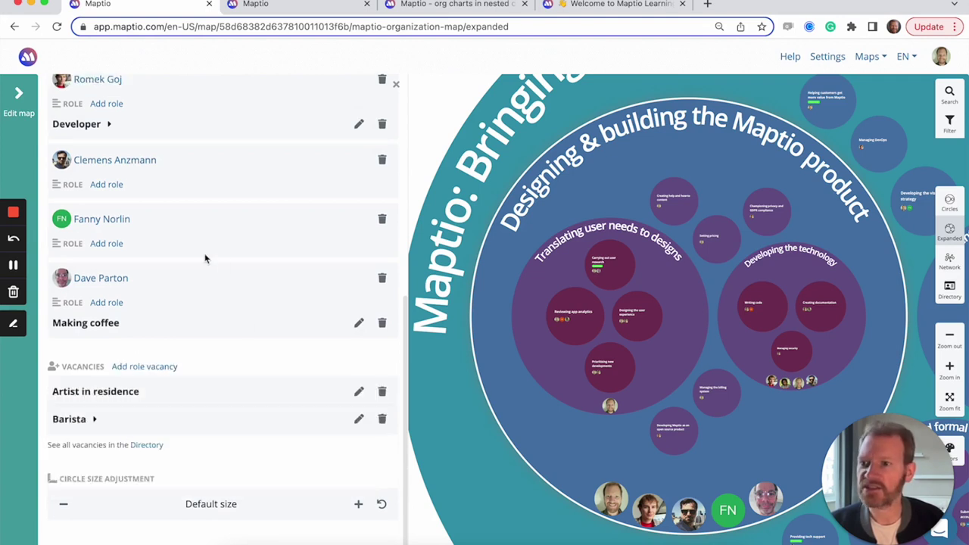
# Tag the circle "Providing customer onboarding calls" as Customer-facing, Going well and Global expansion
pyautogui.scroll(10, 204, 259)
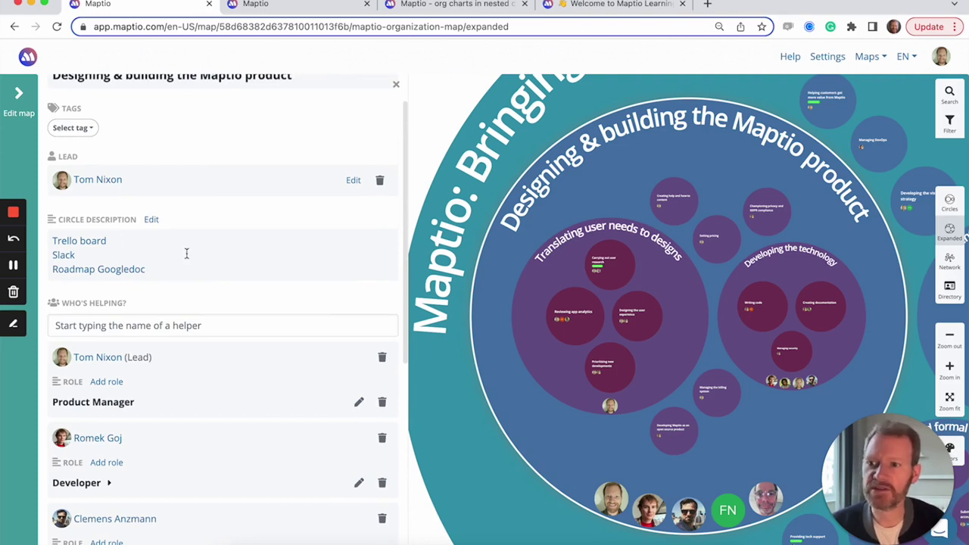
pyautogui.scroll(-1, 192, 256)
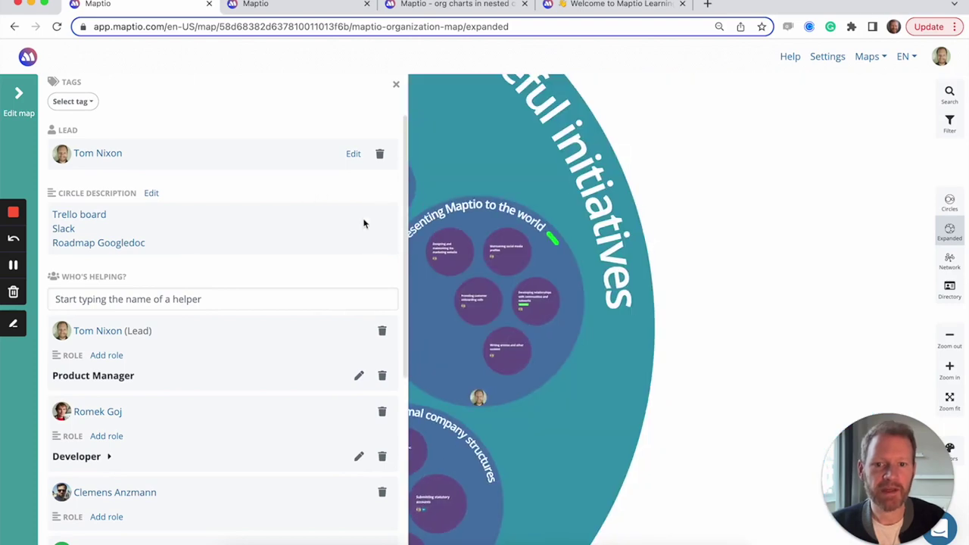
pyautogui.click(485, 304)
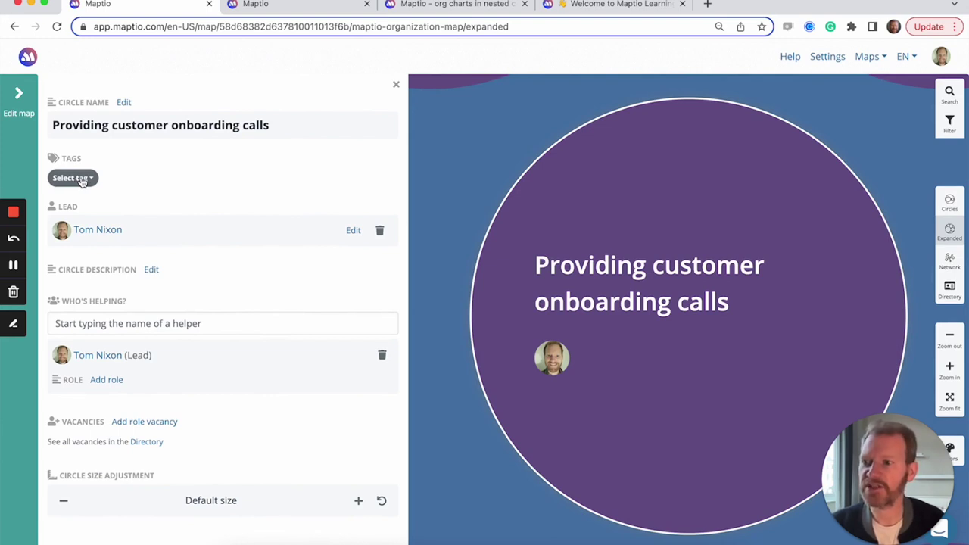
pyautogui.click(83, 182)
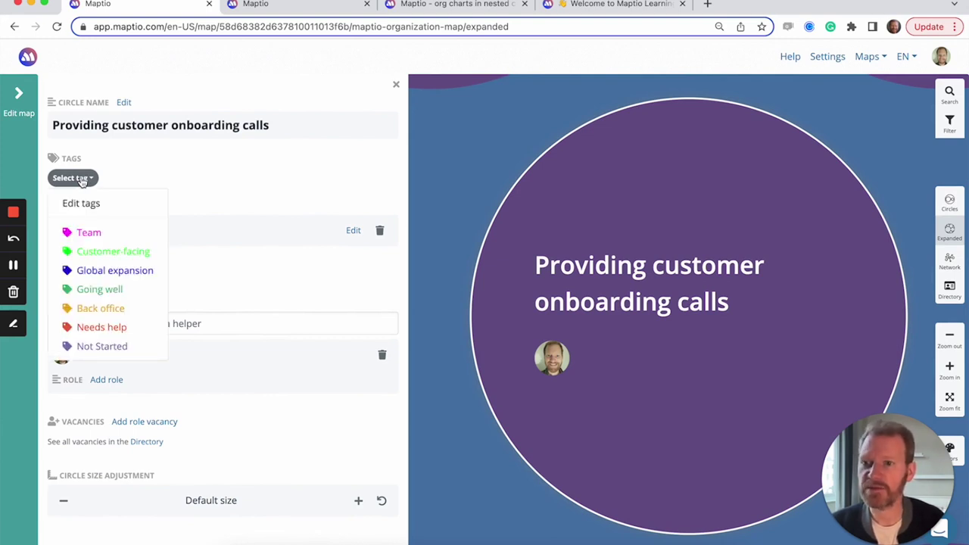
pyautogui.click(114, 255)
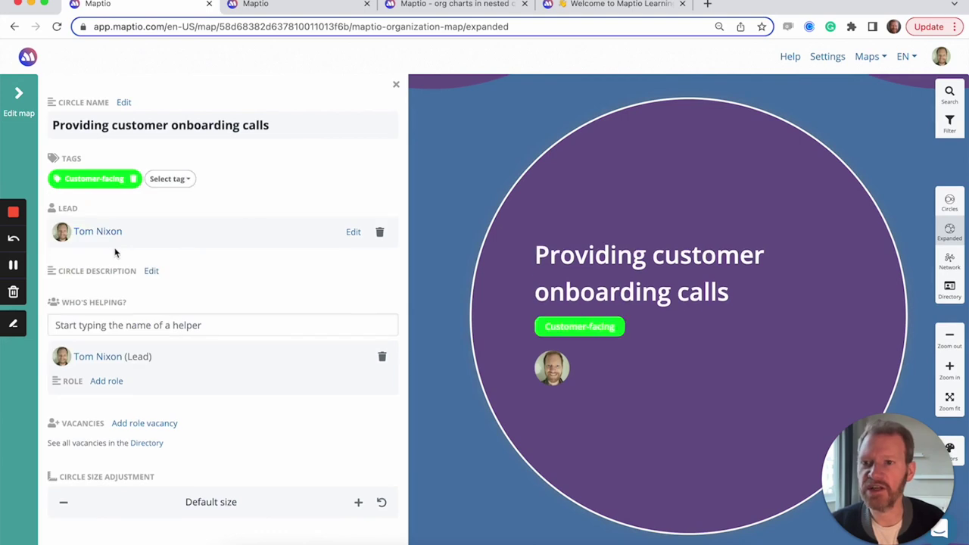
pyautogui.click(169, 181)
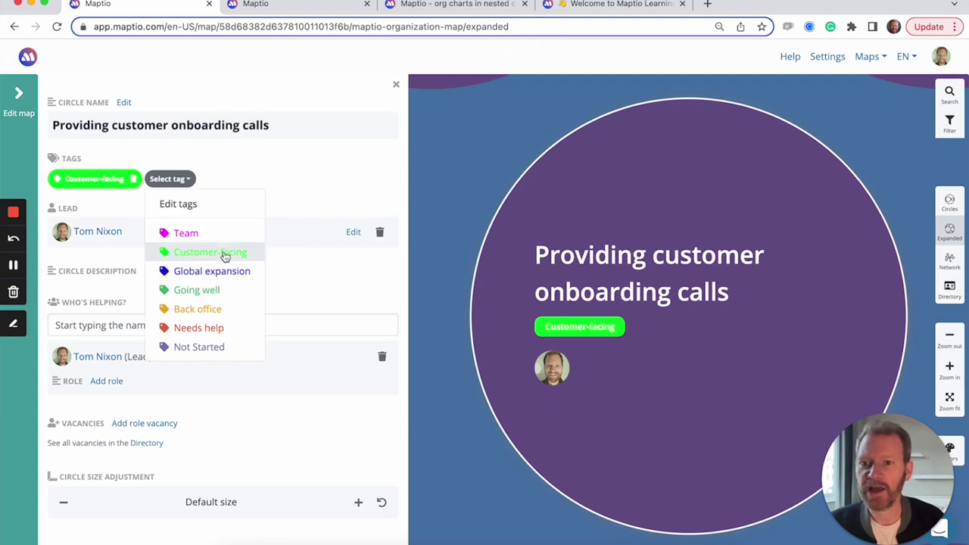
pyautogui.click(205, 292)
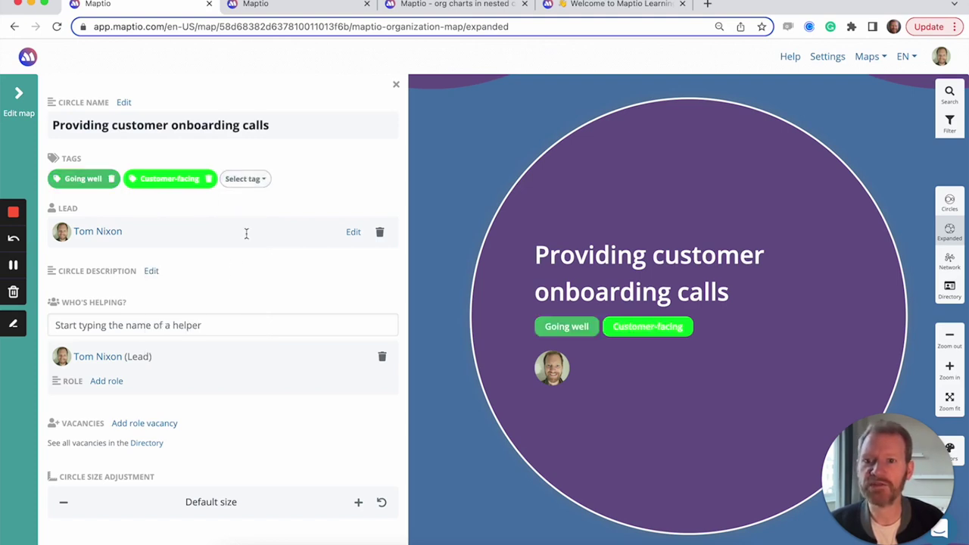
pyautogui.click(250, 178)
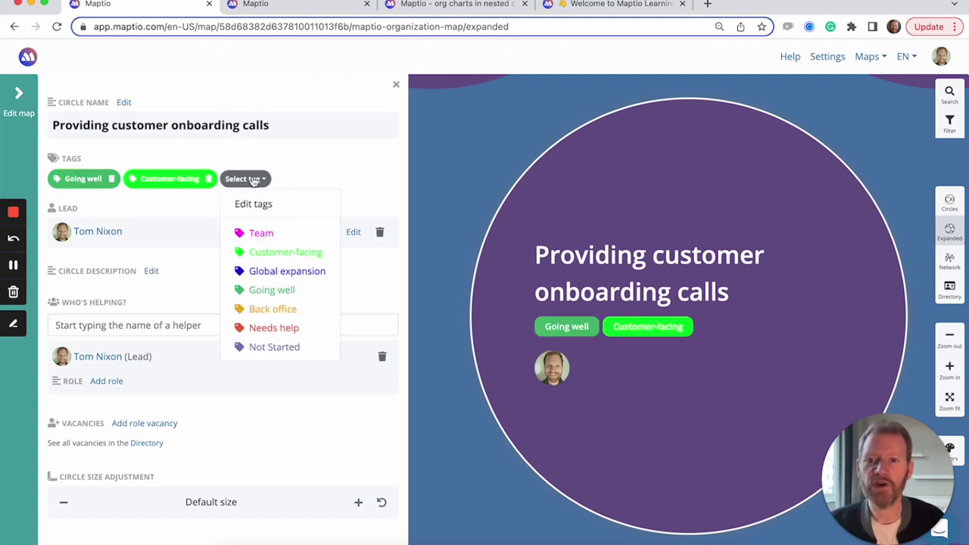
pyautogui.click(277, 272)
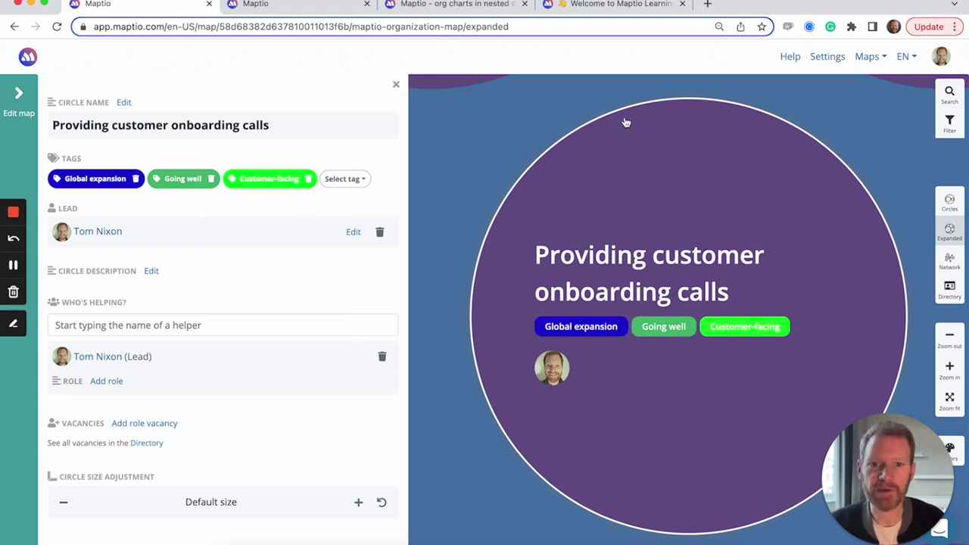
# Return to the whole map, filter it by the Customer-facing tag to see the matching circles, and clear the filter
pyautogui.click(500, 109)
pyautogui.click(826, 106)
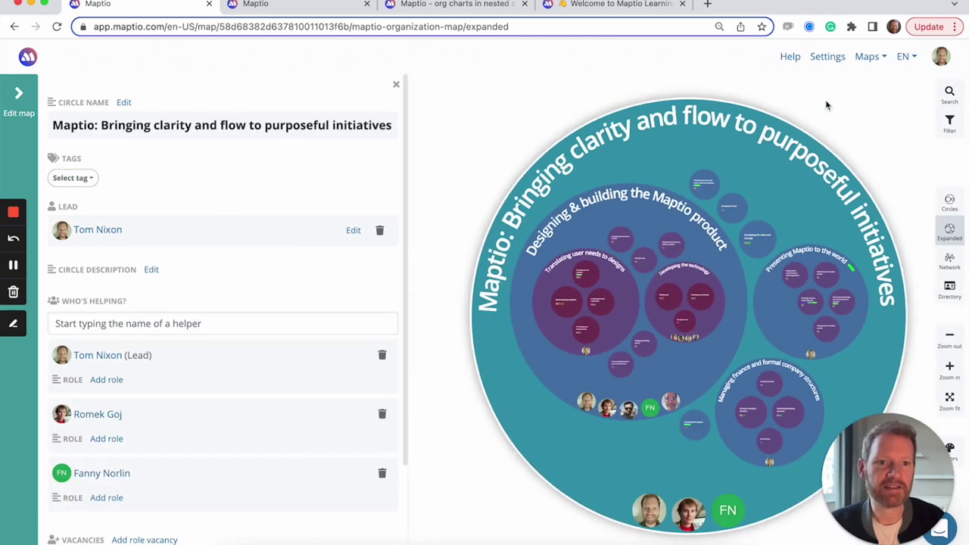
pyautogui.click(955, 129)
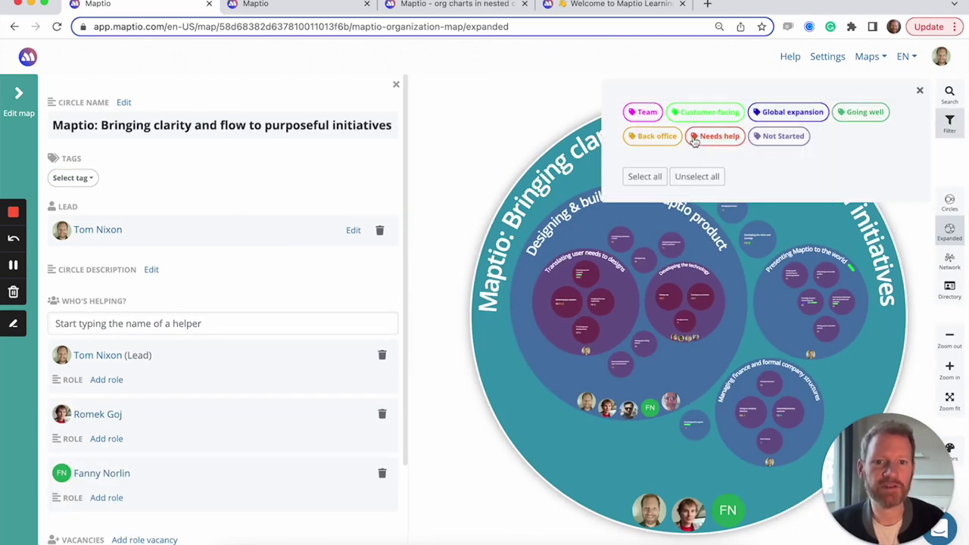
pyautogui.click(707, 112)
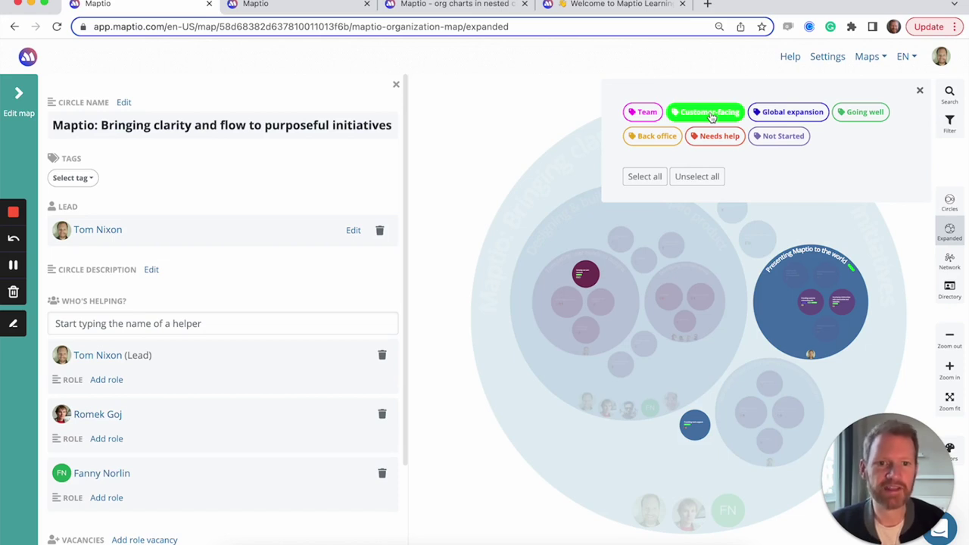
pyautogui.click(710, 113)
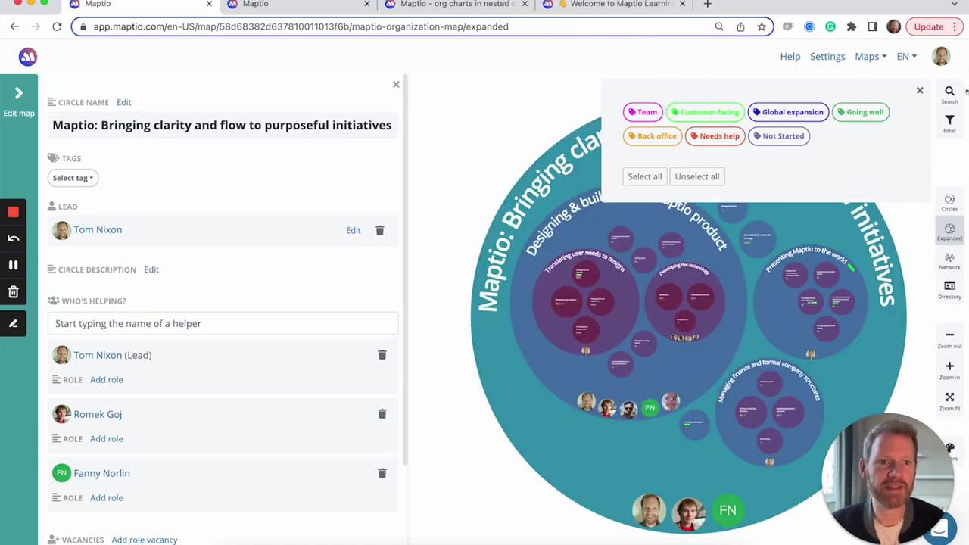
pyautogui.click(919, 90)
# Add a sub-circle named "A new circle" to the map's top-level circle and tag it Customer-facing
pyautogui.click(28, 94)
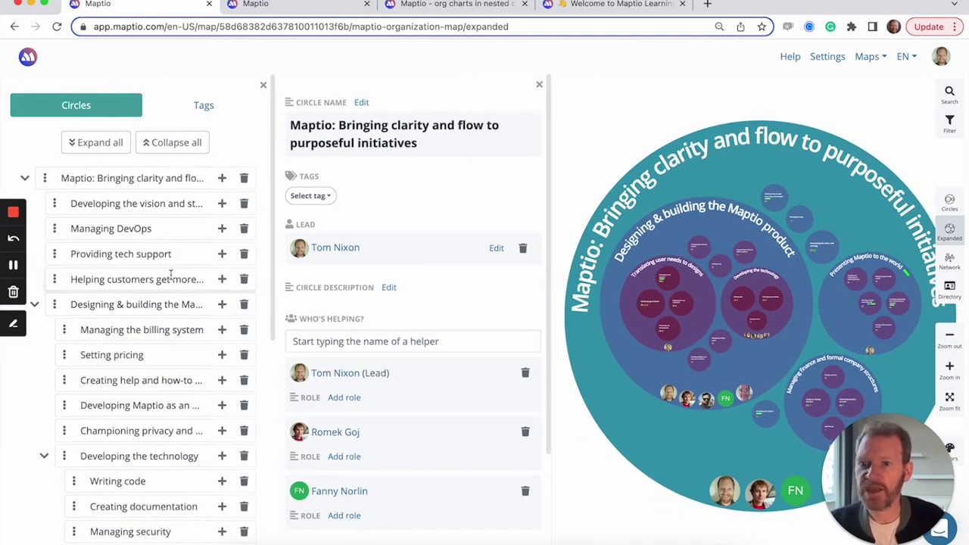
pyautogui.click(224, 180)
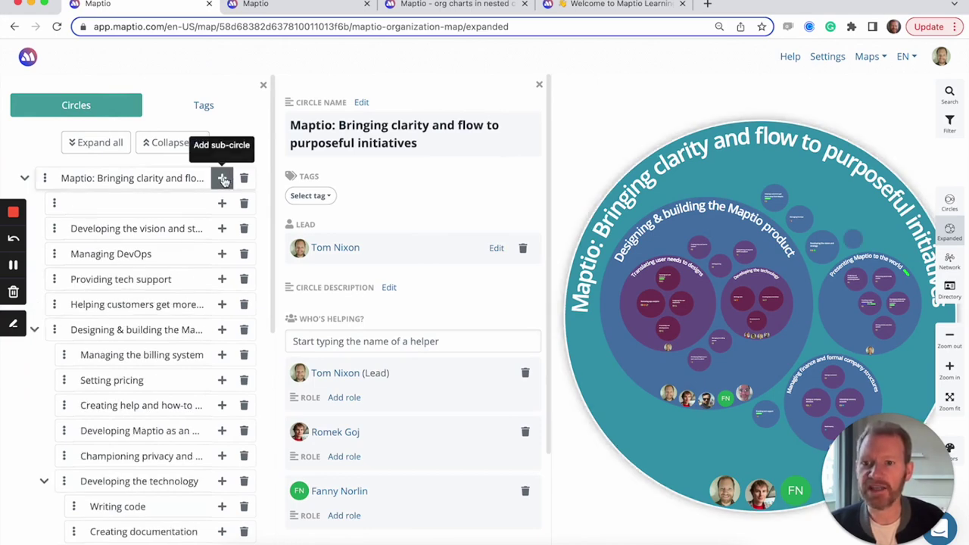
pyautogui.click(126, 202)
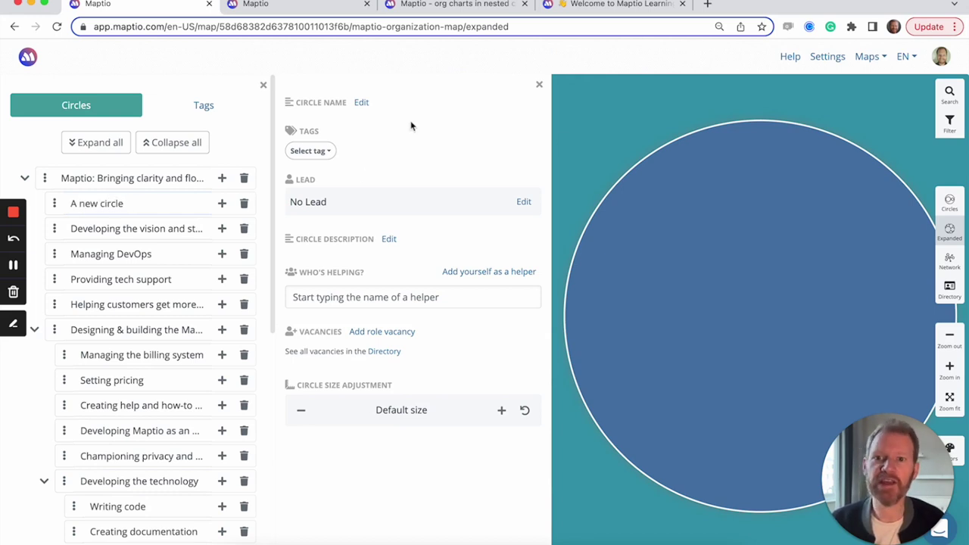
pyautogui.press('Return')
pyautogui.click(330, 178)
pyautogui.click(351, 257)
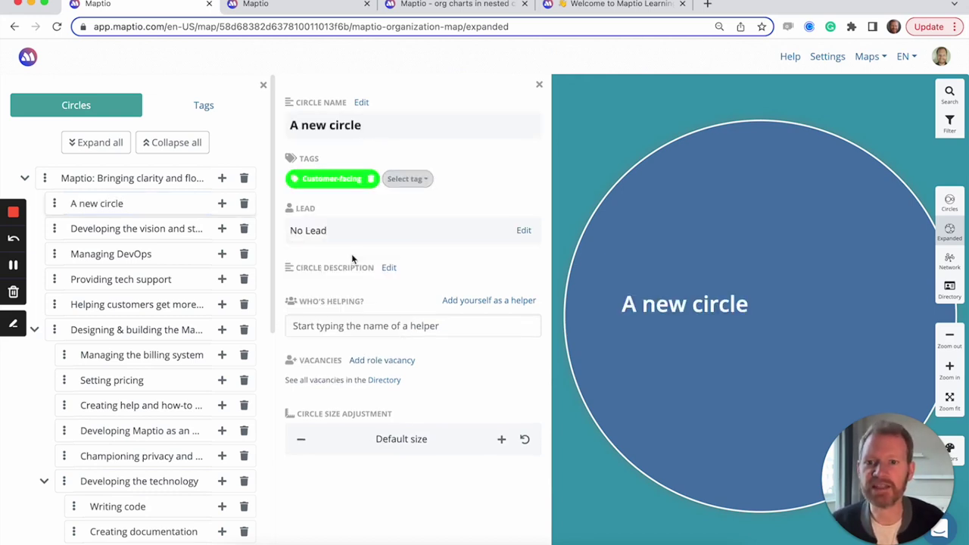
# Assign a team member as lead of "A new circle" and add another team member as a helper
pyautogui.click(340, 230)
pyautogui.click(360, 288)
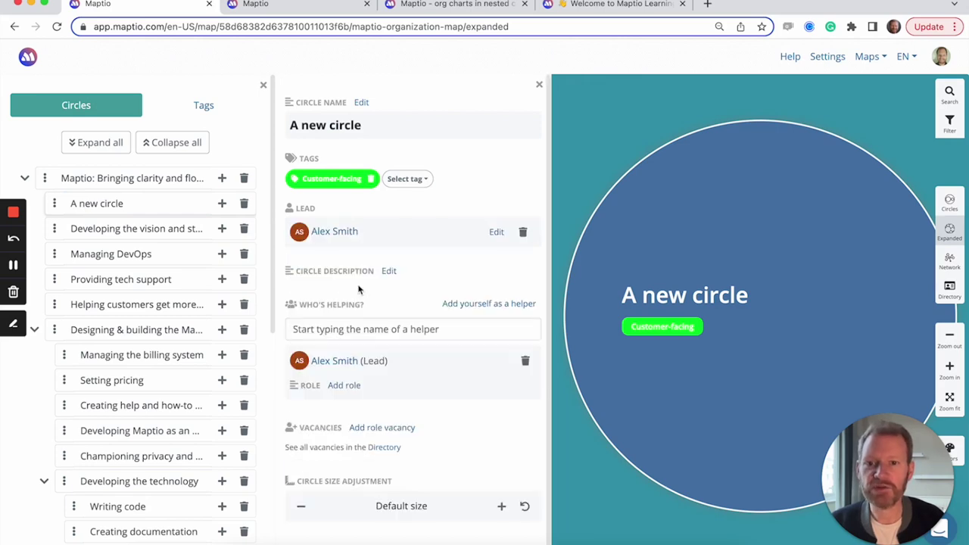
pyautogui.click(343, 329)
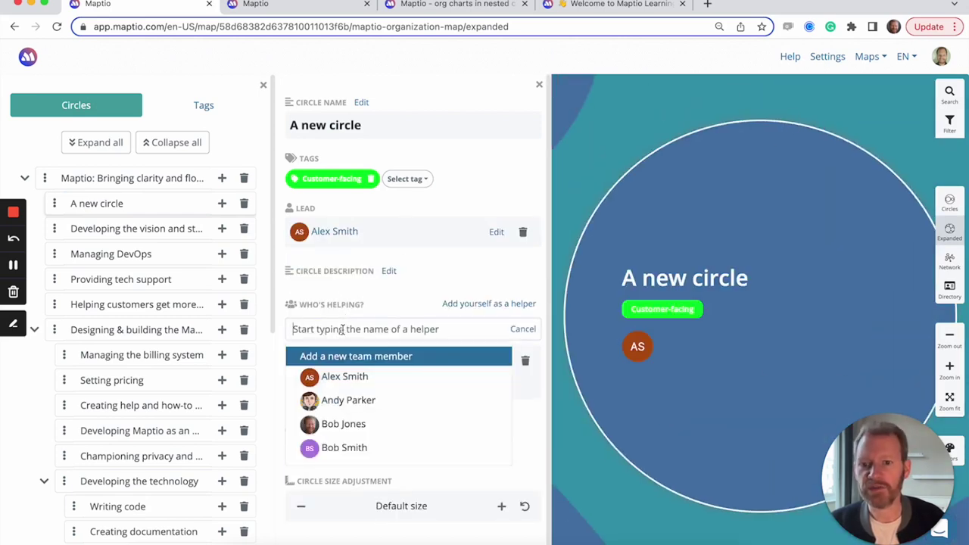
pyautogui.click(355, 399)
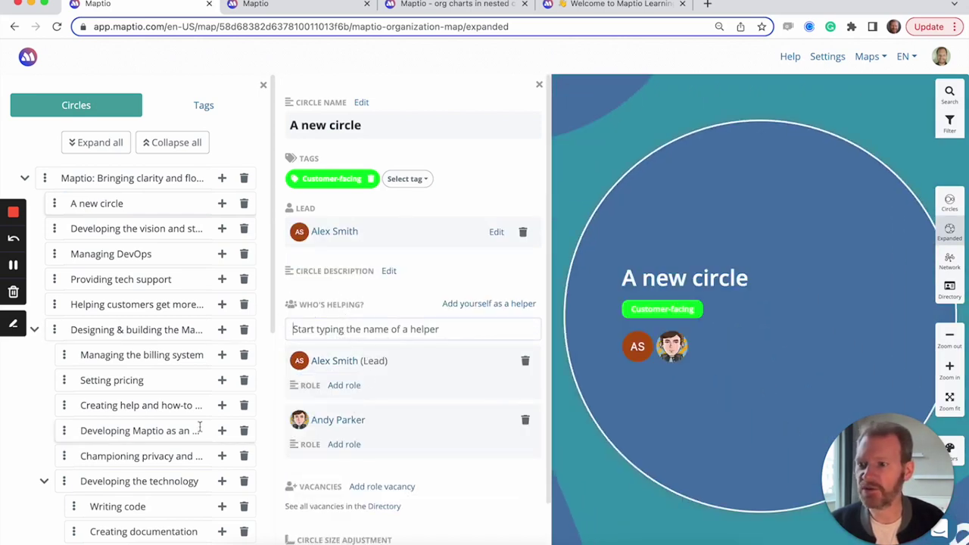
pyautogui.click(649, 146)
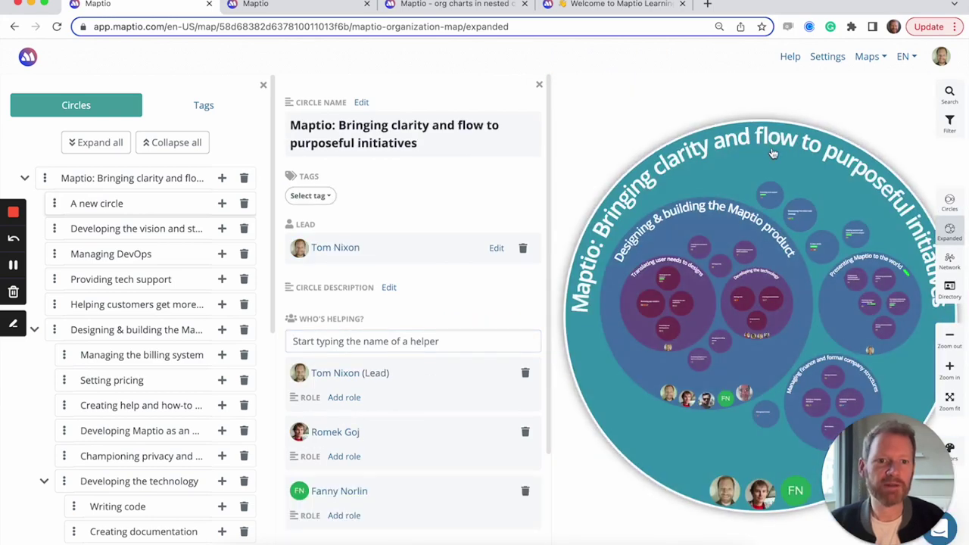
# Switch the map to the Circles view and show its public sharing and embedding settings
pyautogui.click(539, 85)
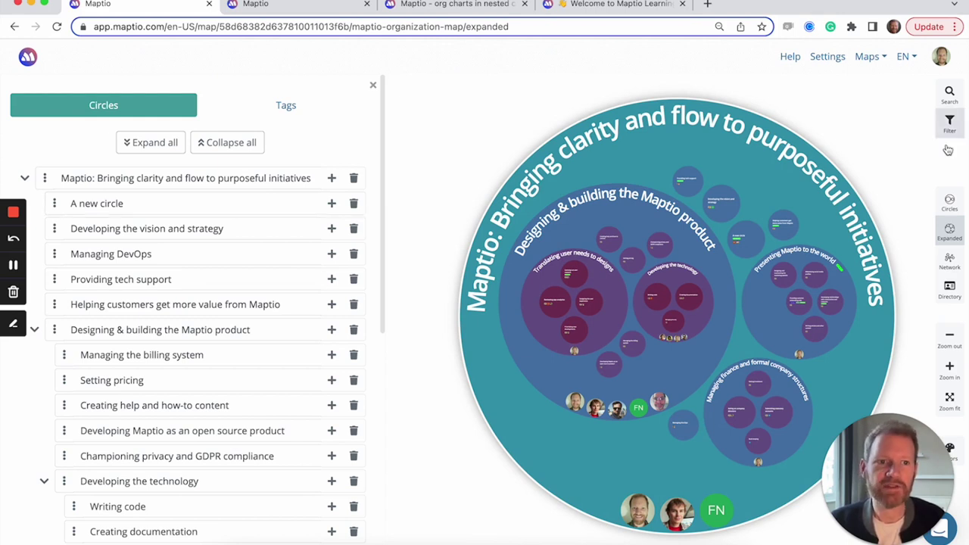
pyautogui.click(949, 203)
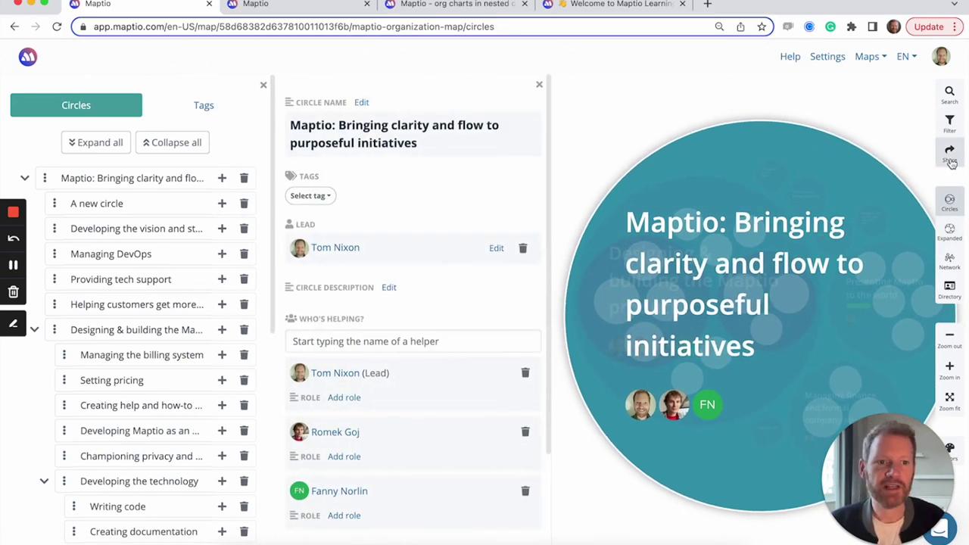
pyautogui.click(950, 162)
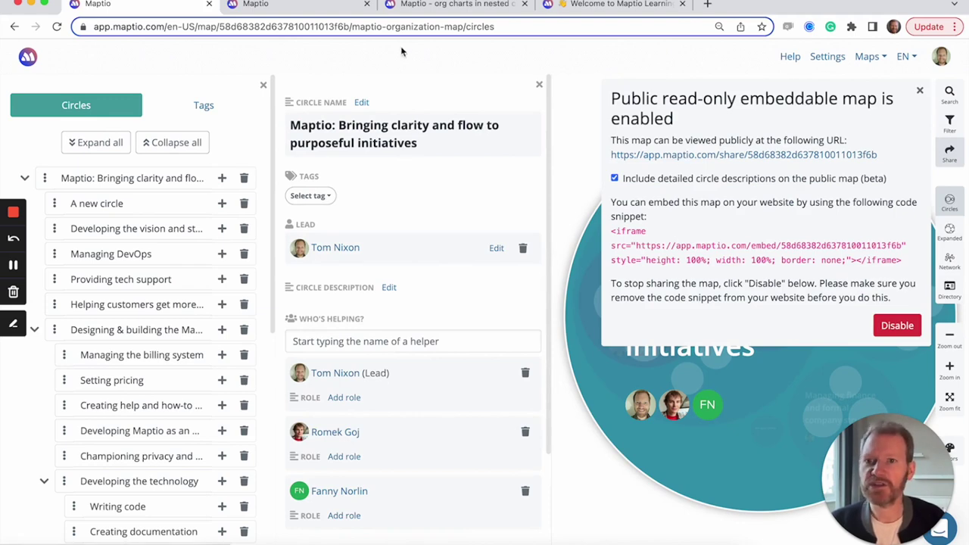
# View the publicly shared map, going into "Designing & building the Maptio product" and its sub-circle "Translating user needs to designs"
pyautogui.click(293, 5)
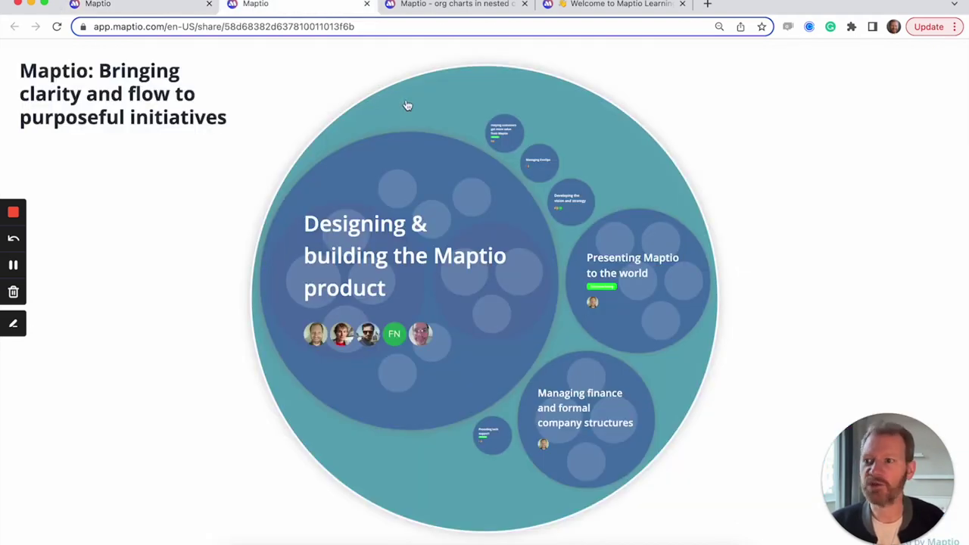
pyautogui.click(467, 183)
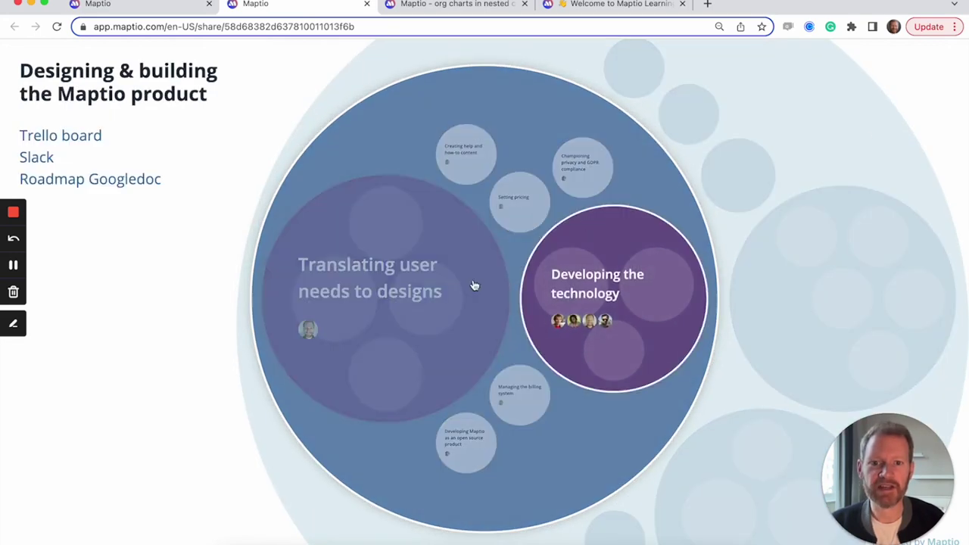
pyautogui.click(372, 250)
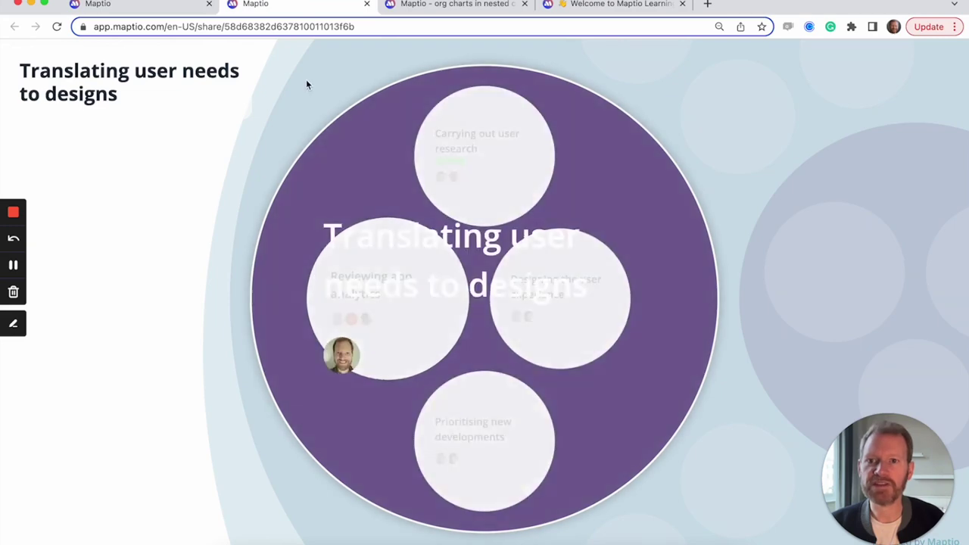
# Go back out to "Designing & building the Maptio product" on the public map, then return to the editable map and close its sharing settings
pyautogui.click(306, 83)
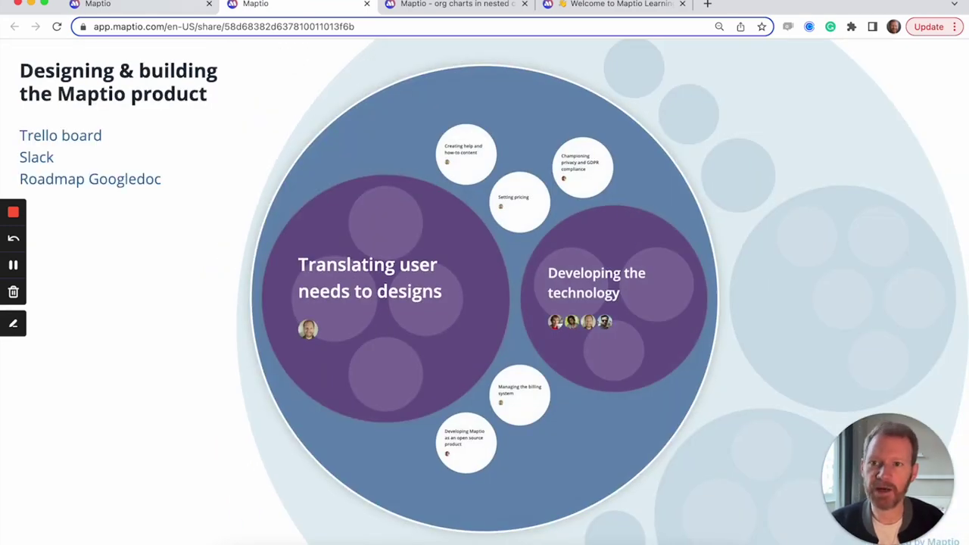
pyautogui.click(151, 5)
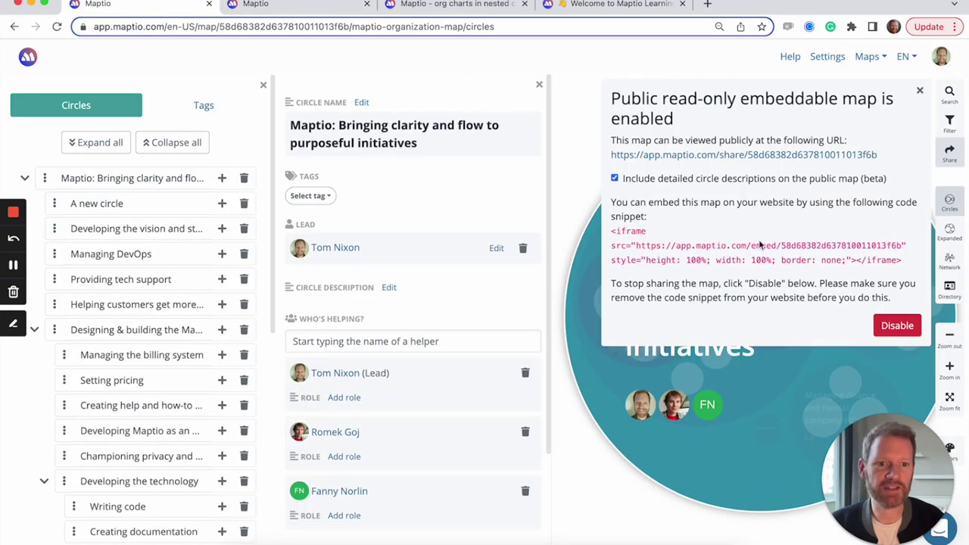
pyautogui.click(921, 93)
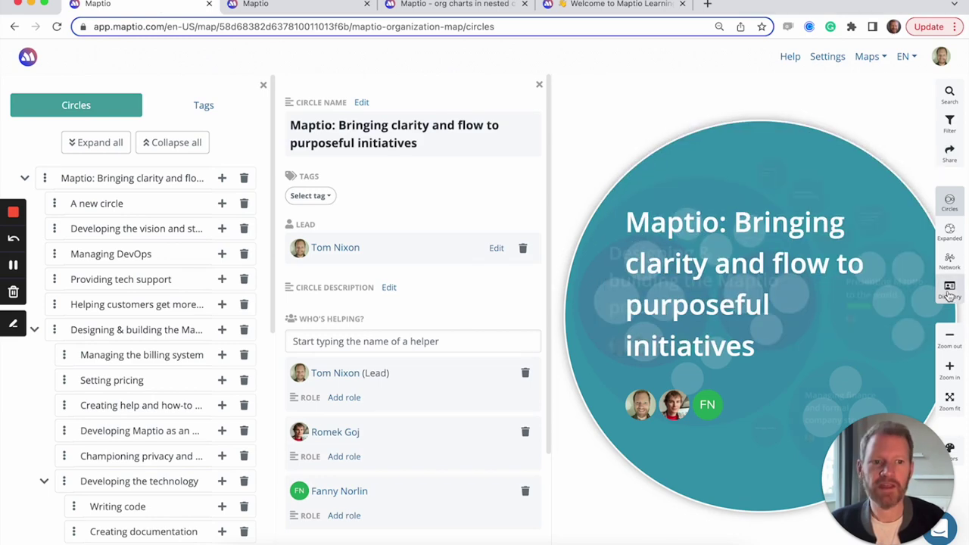
# Open the map's directory of people and view the map lead's profile with the circles they lead or help
pyautogui.click(949, 290)
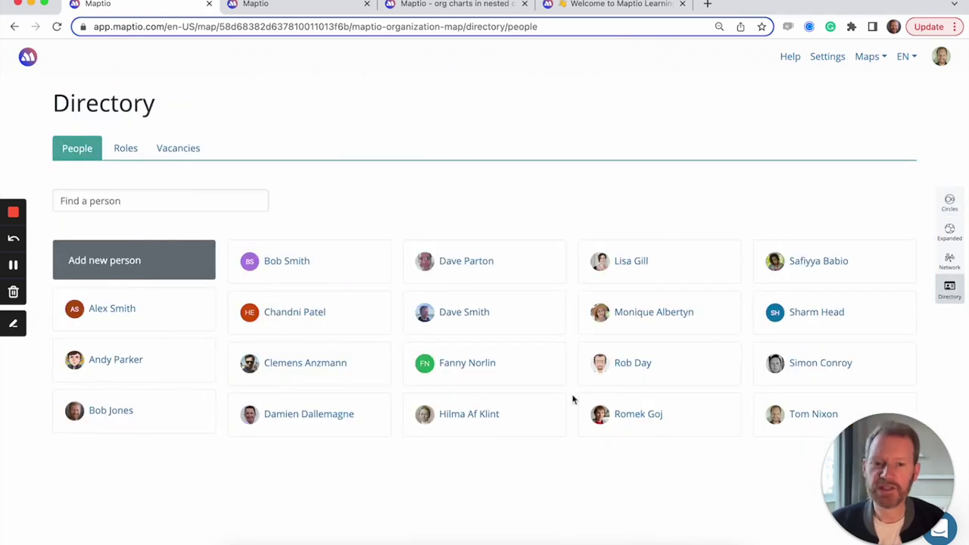
pyautogui.click(800, 419)
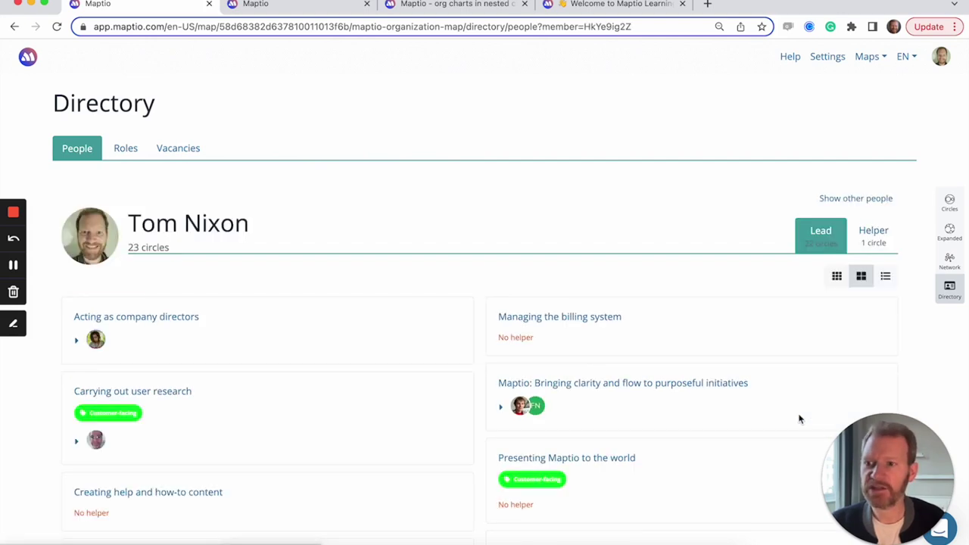
pyautogui.scroll(-2, 433, 291)
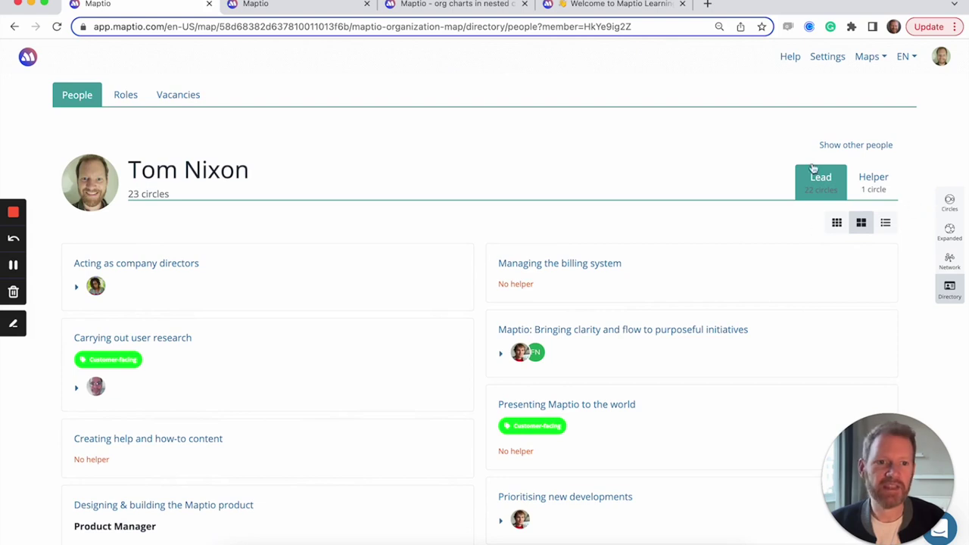
pyautogui.click(874, 193)
pyautogui.click(824, 246)
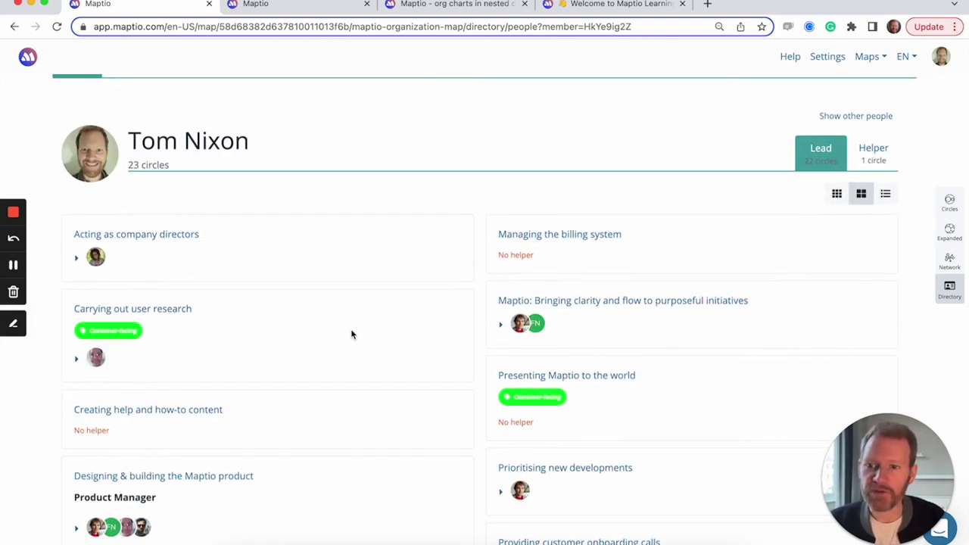
# Expand the helpers of "Designing & building the Maptio product" in the person's circle list to view their roles, and collapse them again
pyautogui.scroll(-5, 350, 333)
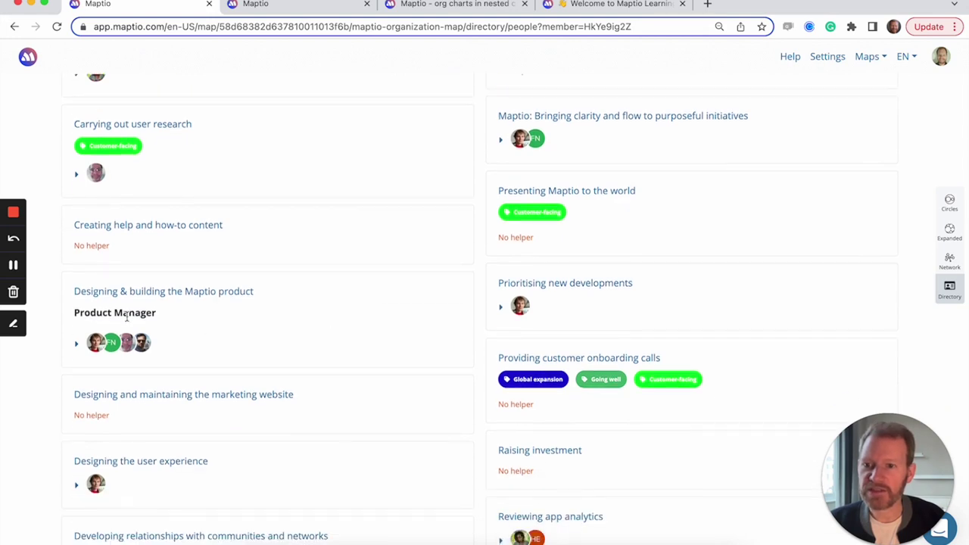
pyautogui.click(76, 344)
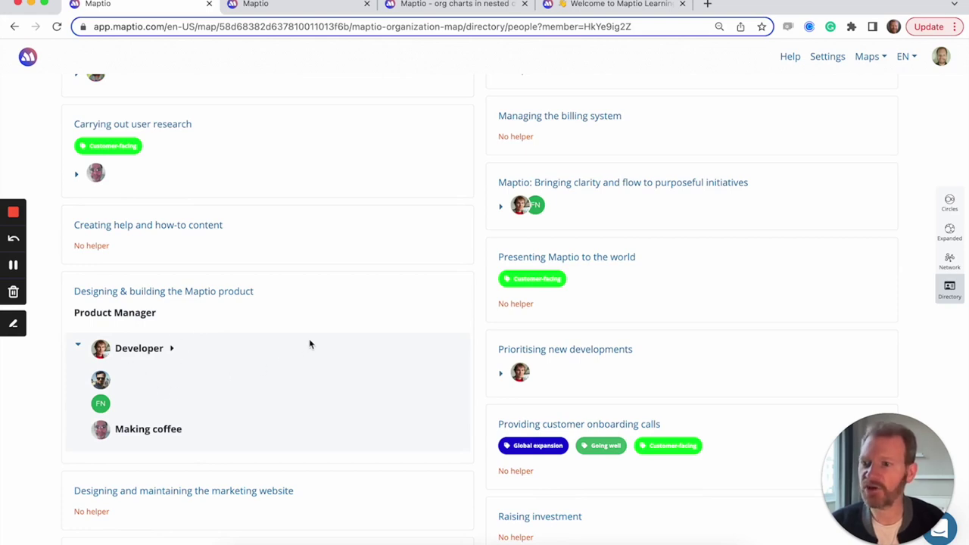
pyautogui.click(75, 346)
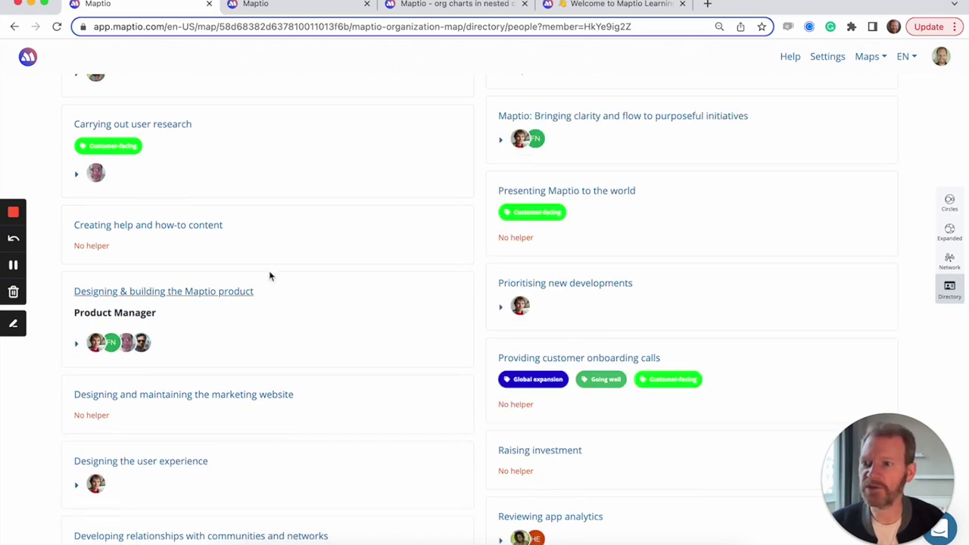
# View the directory's role library and its list of vacancies, expanding the Facilitator vacancy to see its description and circle
pyautogui.scroll(2, 345, 216)
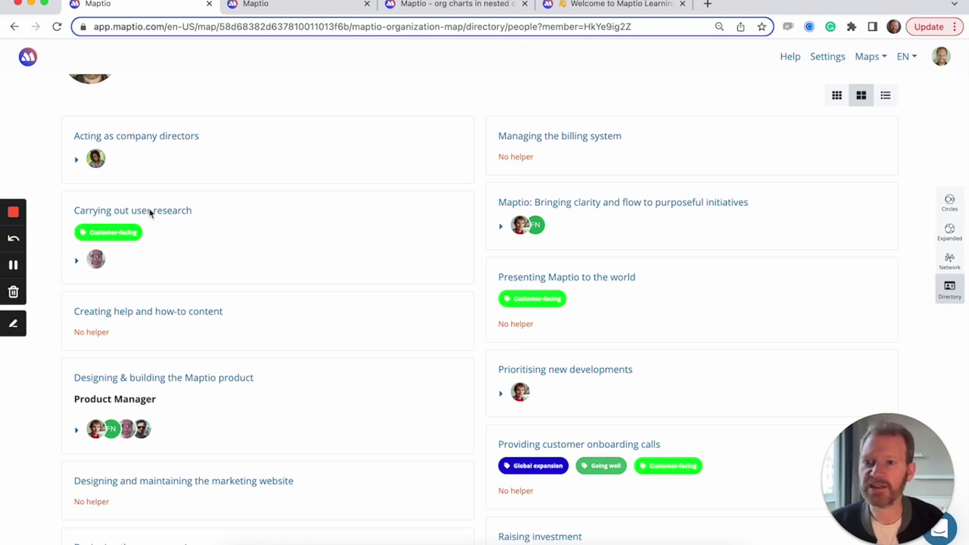
pyautogui.scroll(3, 207, 201)
pyautogui.click(130, 154)
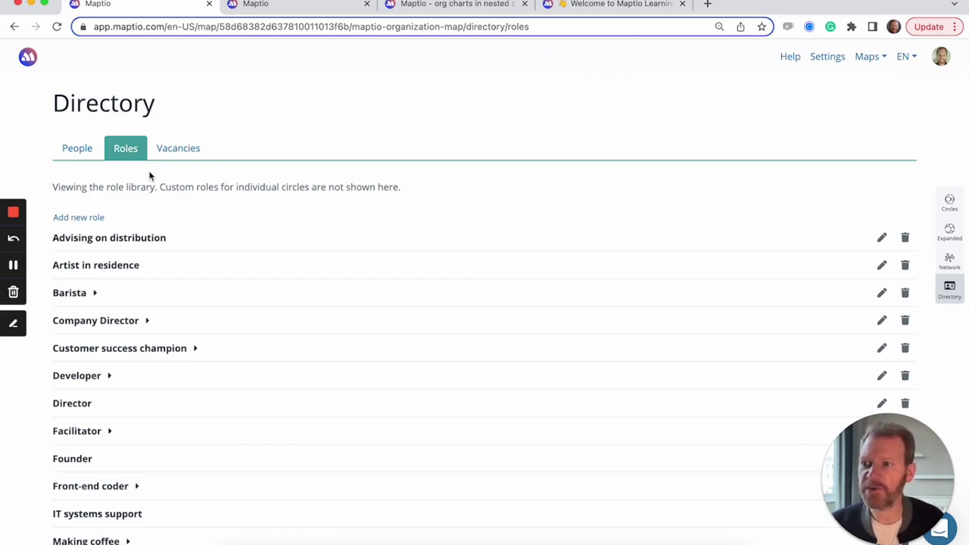
pyautogui.click(185, 156)
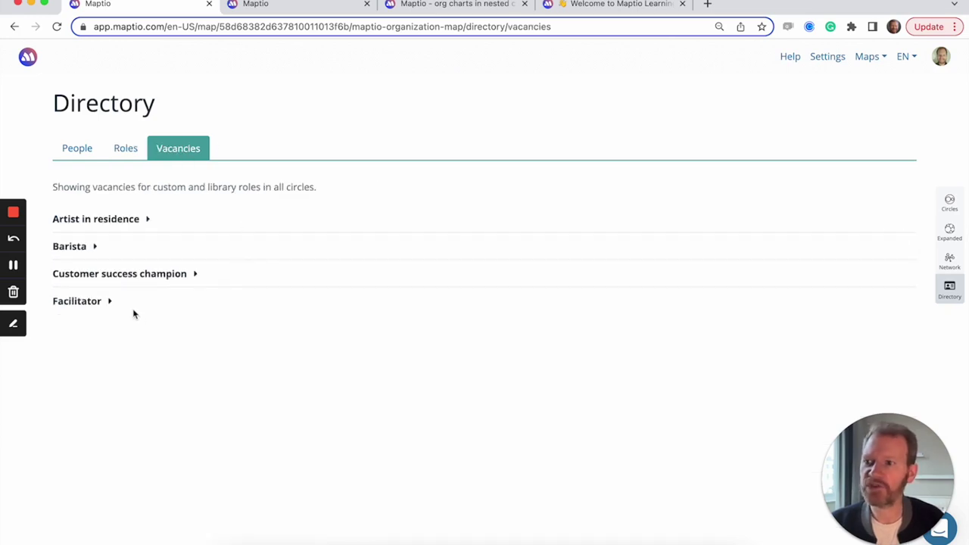
pyautogui.click(110, 303)
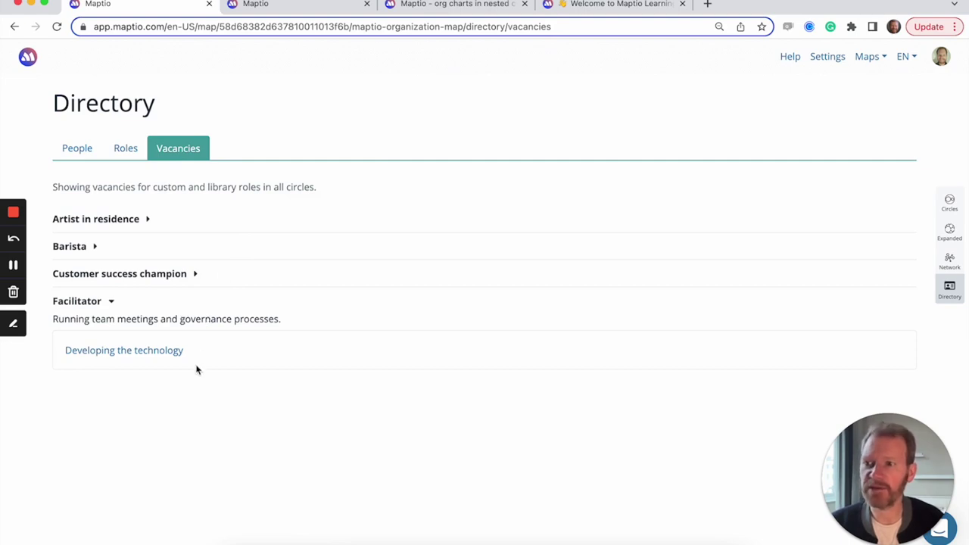
# Switch the organization map to the Network view to examine the connections between people
pyautogui.click(949, 261)
pyautogui.click(949, 262)
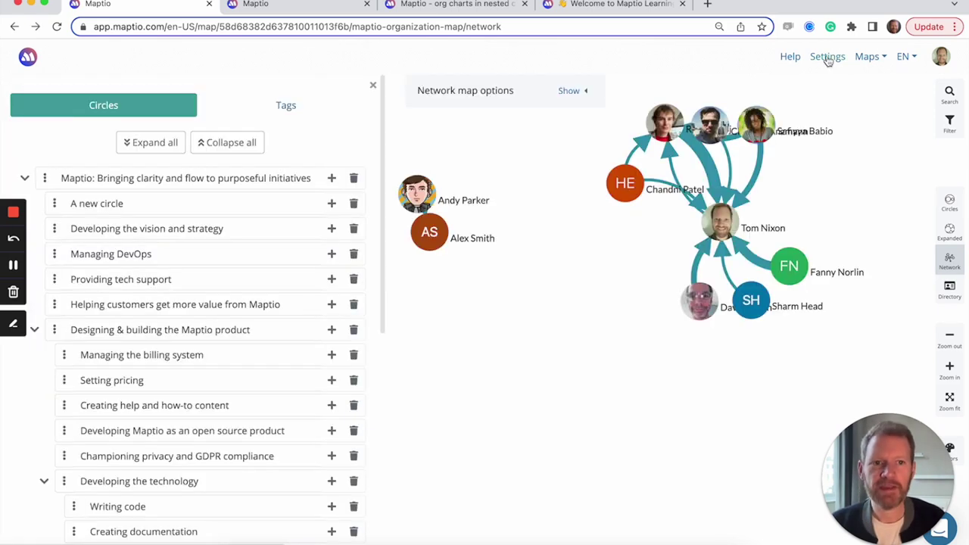
# Review the people, invitations and permission types in the organization's settings, and view its list of maps
pyautogui.click(827, 57)
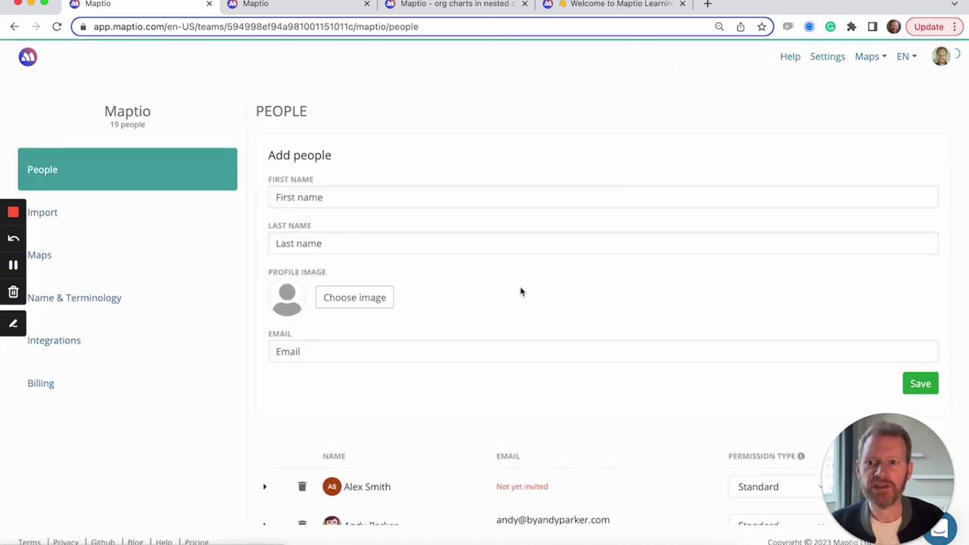
pyautogui.scroll(-3, 520, 289)
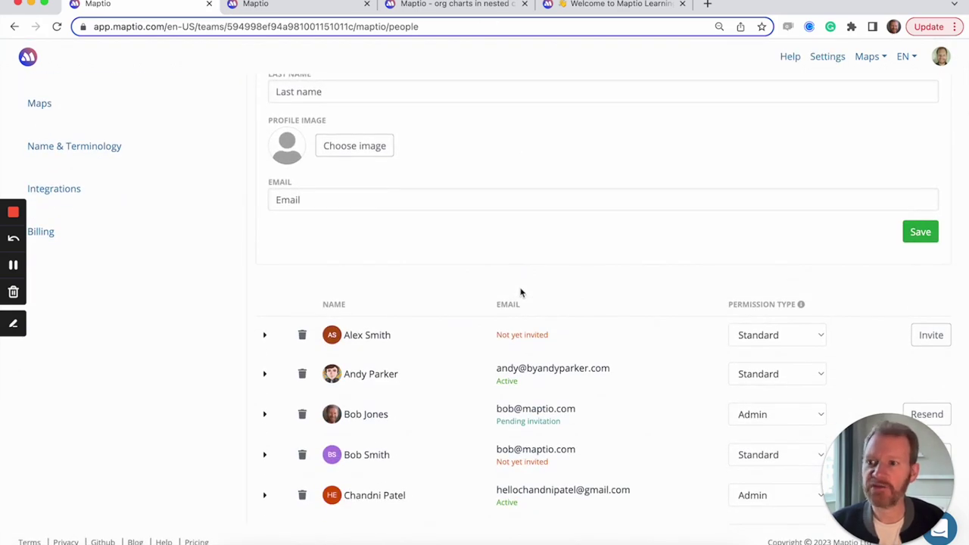
pyautogui.scroll(-3, 520, 292)
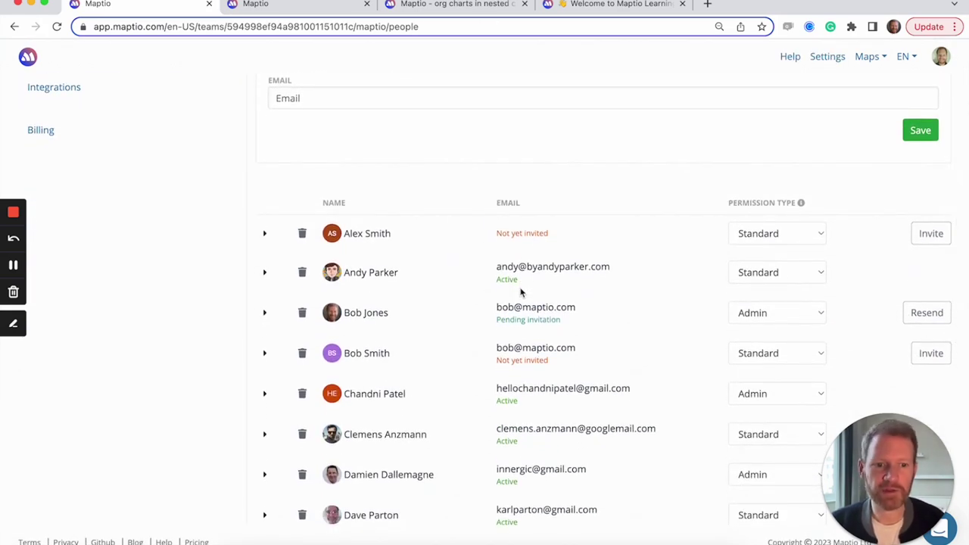
pyautogui.scroll(-1, 520, 292)
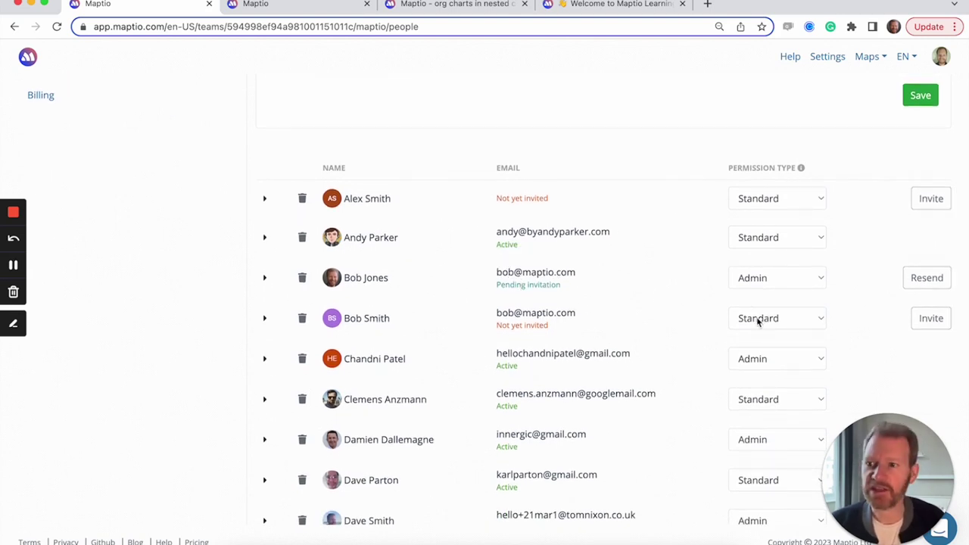
pyautogui.scroll(8, 757, 321)
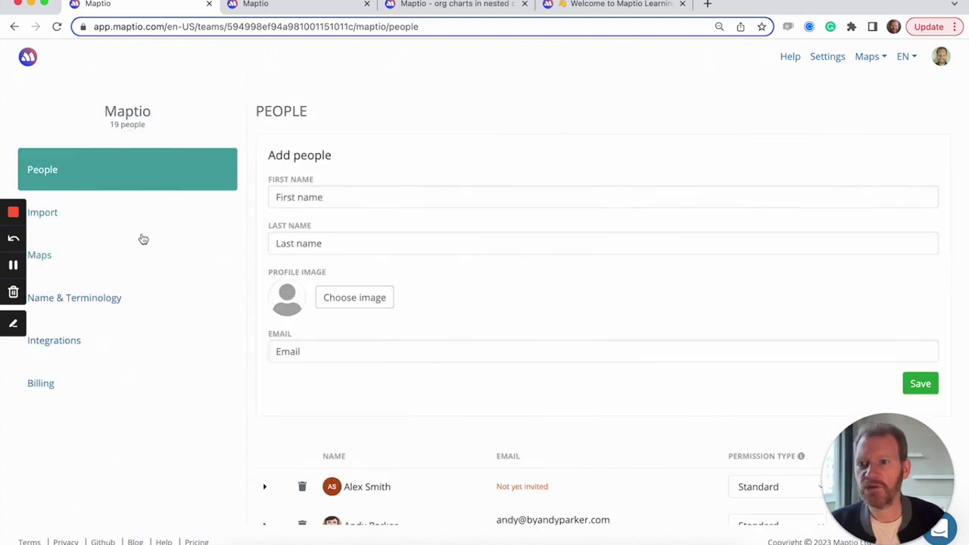
pyautogui.click(71, 262)
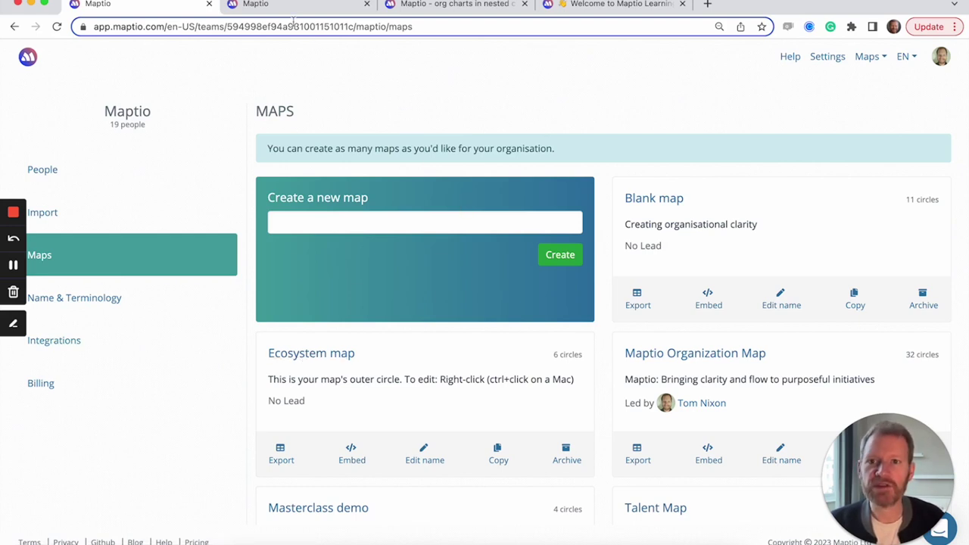
# Show the maptio.com homepage, then browse the Maptio Learning Hub's introduction page and its feature guides
pyautogui.click(427, 6)
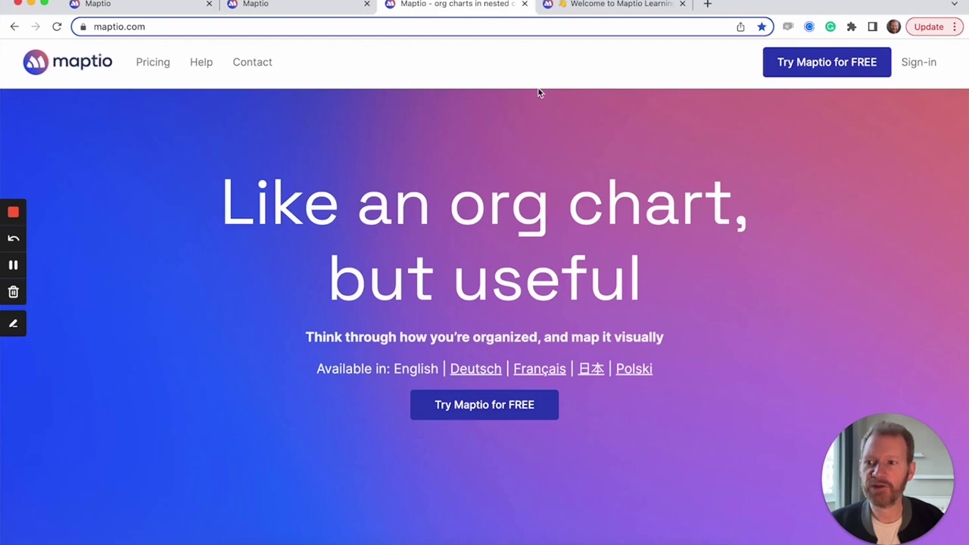
pyautogui.hotkey('ctrl', 'Tab')
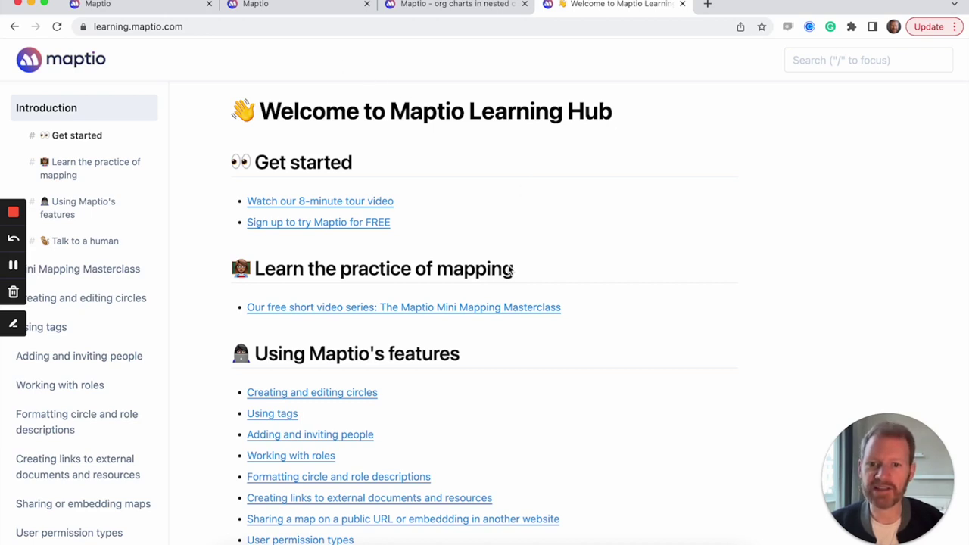
pyautogui.scroll(-10, 635, 348)
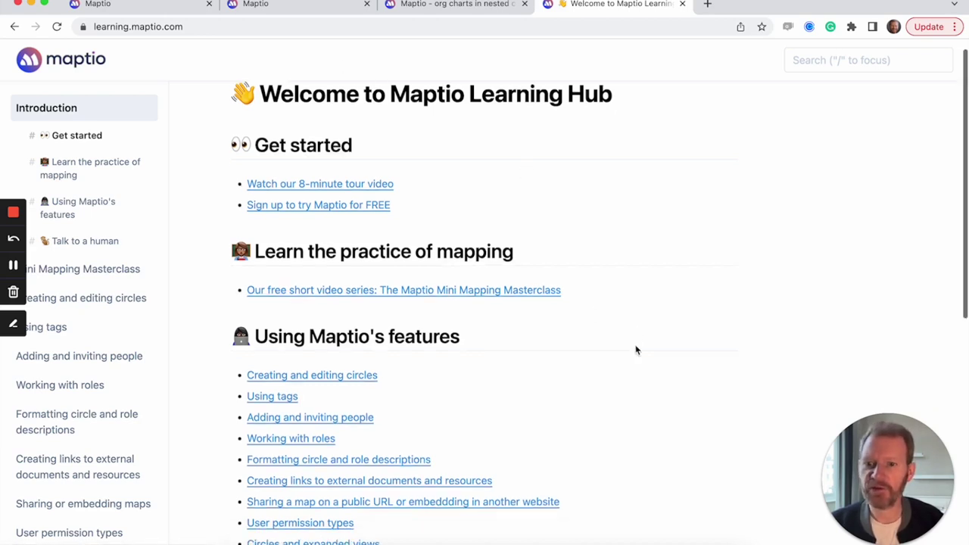